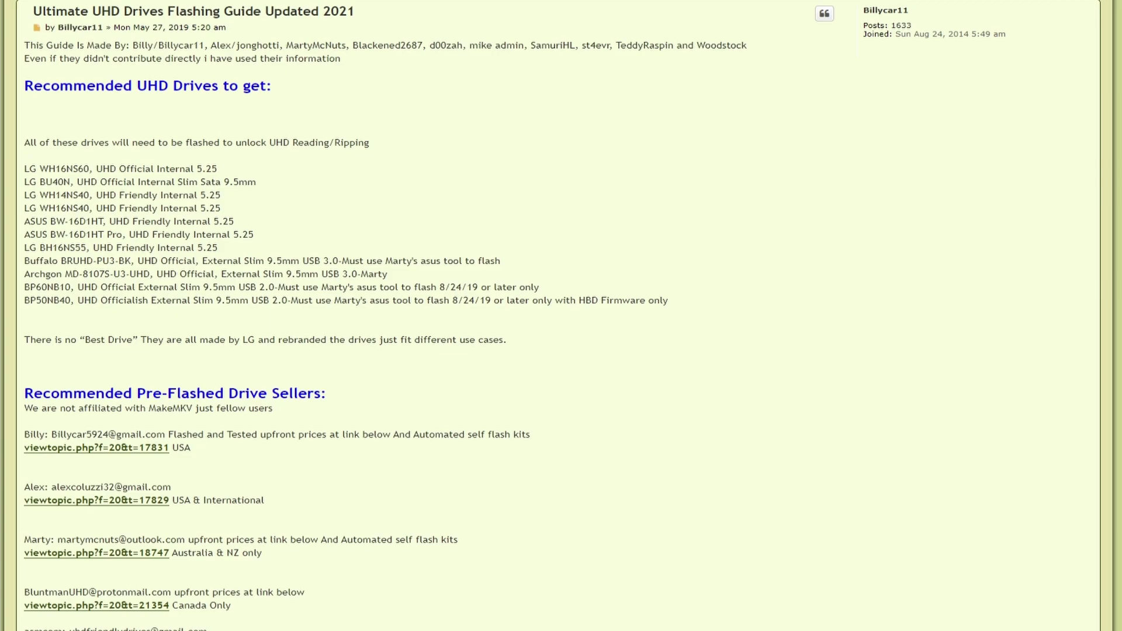
# Review the recommended UHD drives list and the Downgrade Enabled Firmware V.2 download details in the forum guides.
pyautogui.moveTo(669, 300); pyautogui.dragTo(143, 208)
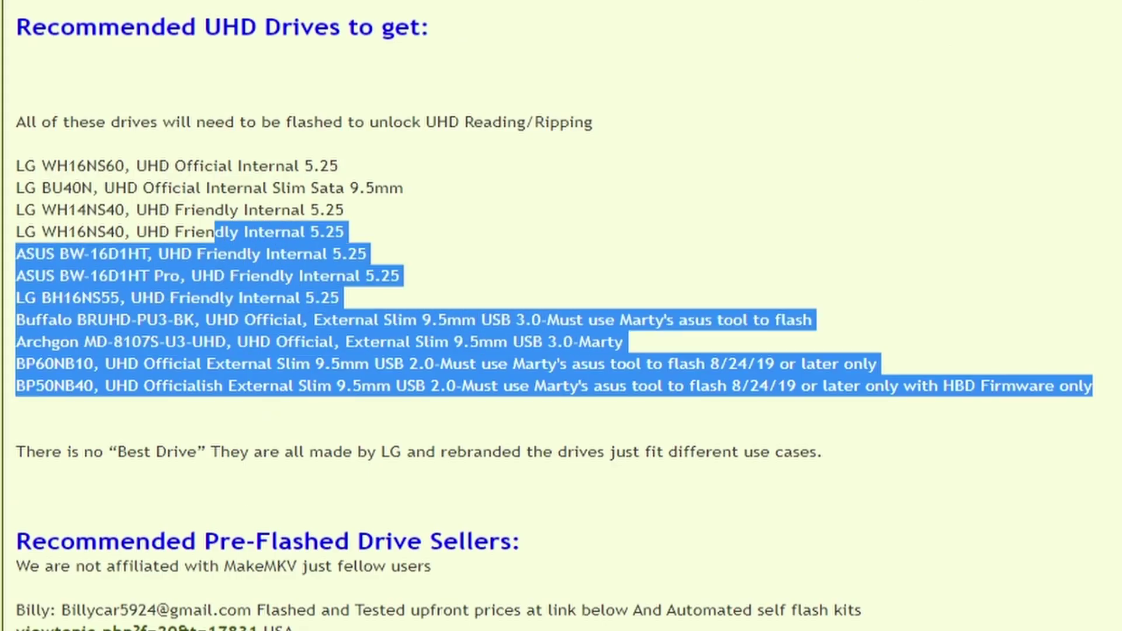
pyautogui.moveTo(215, 232); pyautogui.dragTo(16, 166)
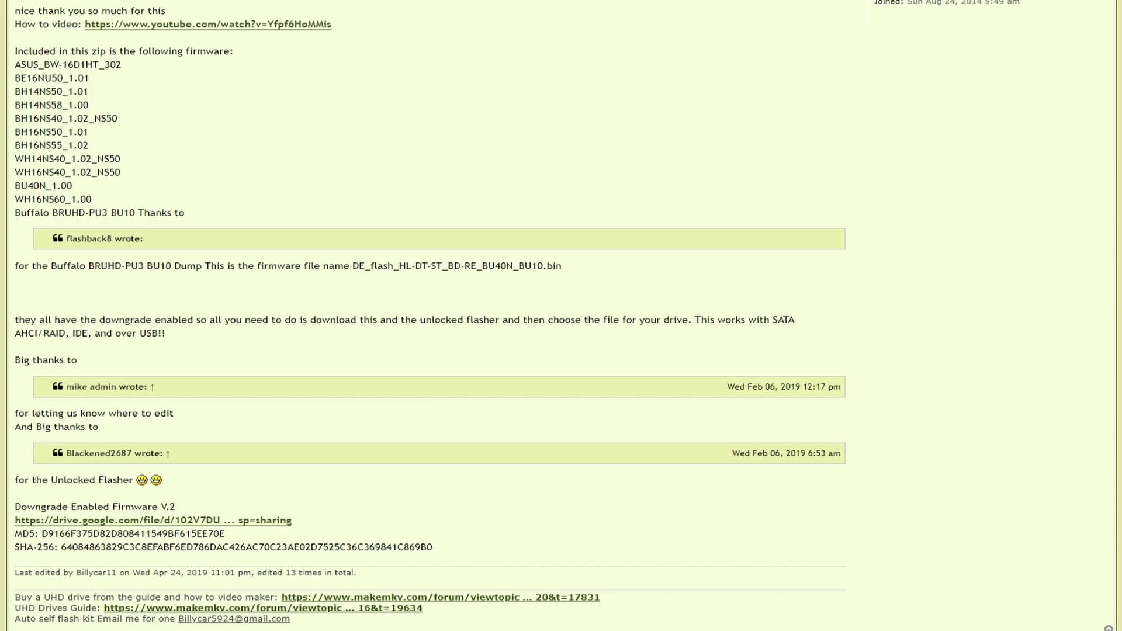
pyautogui.moveTo(432, 547); pyautogui.dragTo(14, 506)
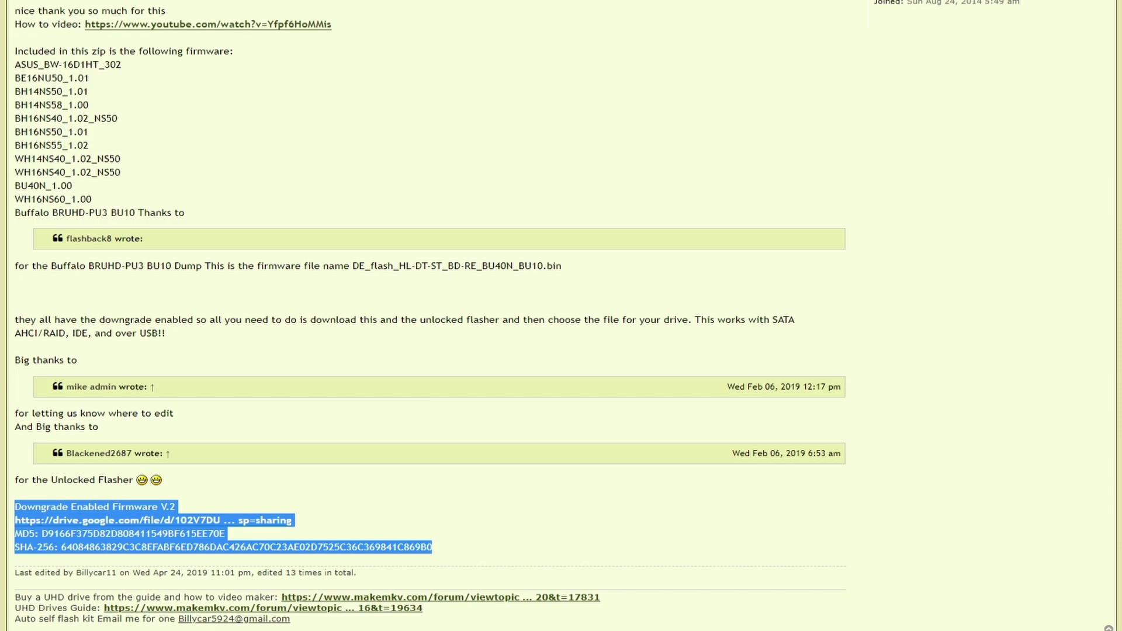
pyautogui.moveTo(709, 419); pyautogui.dragTo(32, 198)
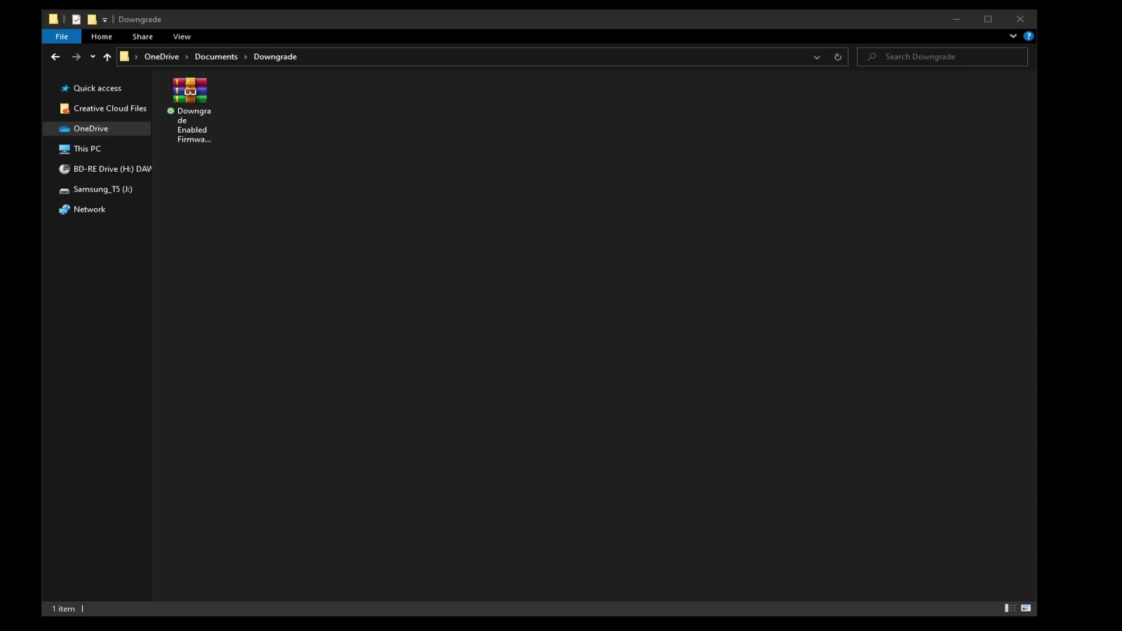
# Extract the Downgrade Enabled Firmware archive into the Downgrade folder.
pyautogui.rightClick(195, 93)
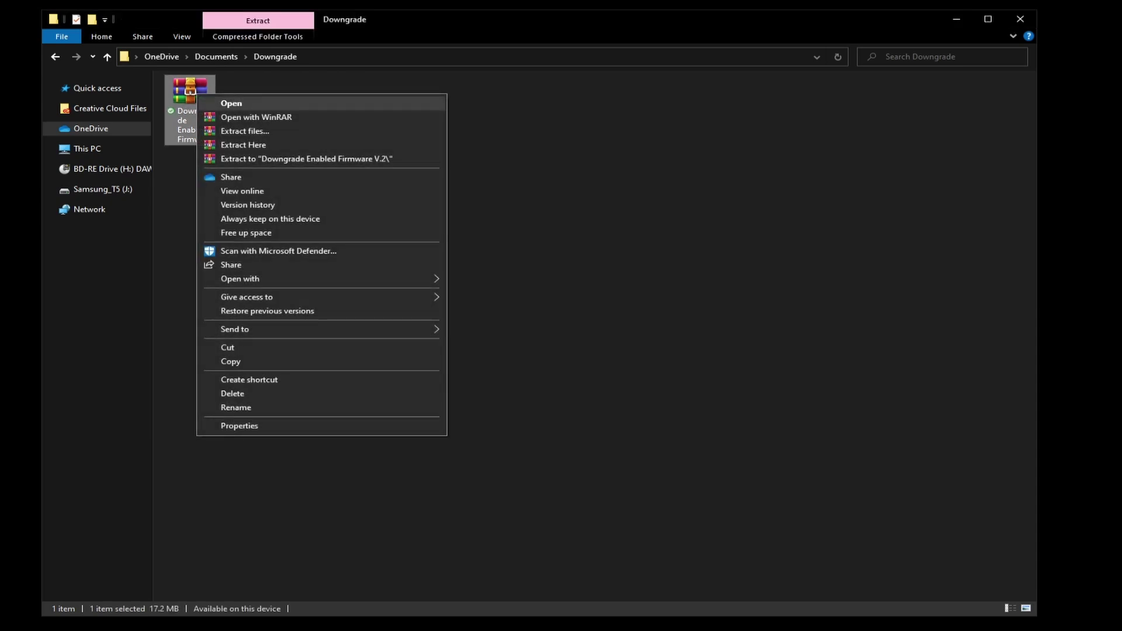
pyautogui.press('Down')
pyautogui.press('Return')
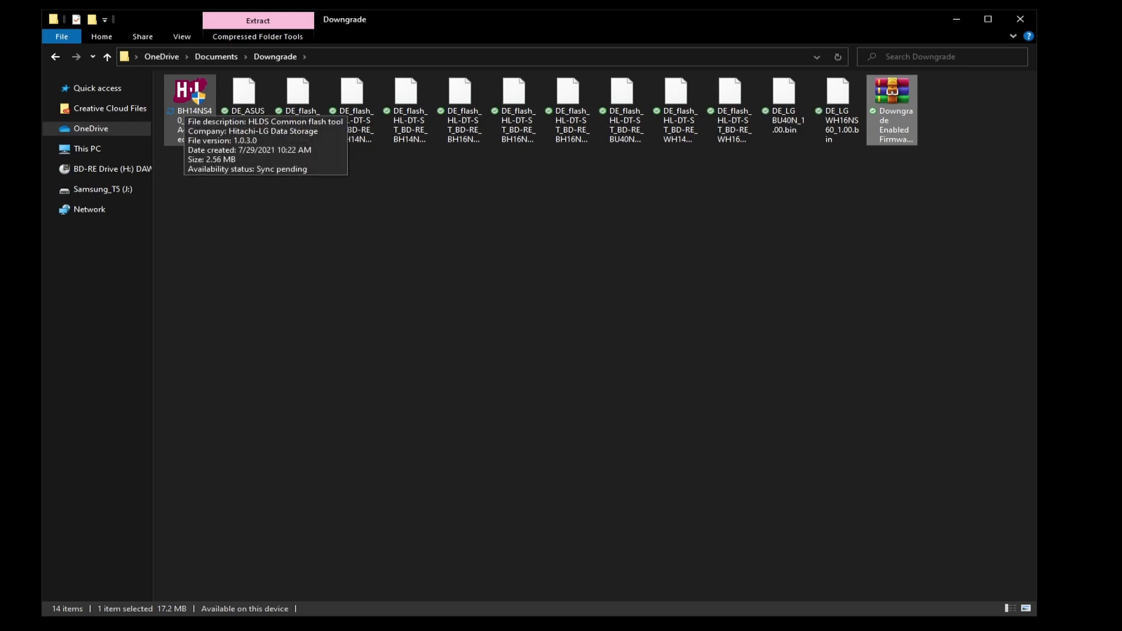
# Launch the extracted HLDS flash tool, load DE_LG BU40N_1.00.bin as the firmware file for the BU40N drive, and close the tool.
pyautogui.doubleClick(190, 94)
pyautogui.moveTo(527, 184); pyautogui.dragTo(568, 188)
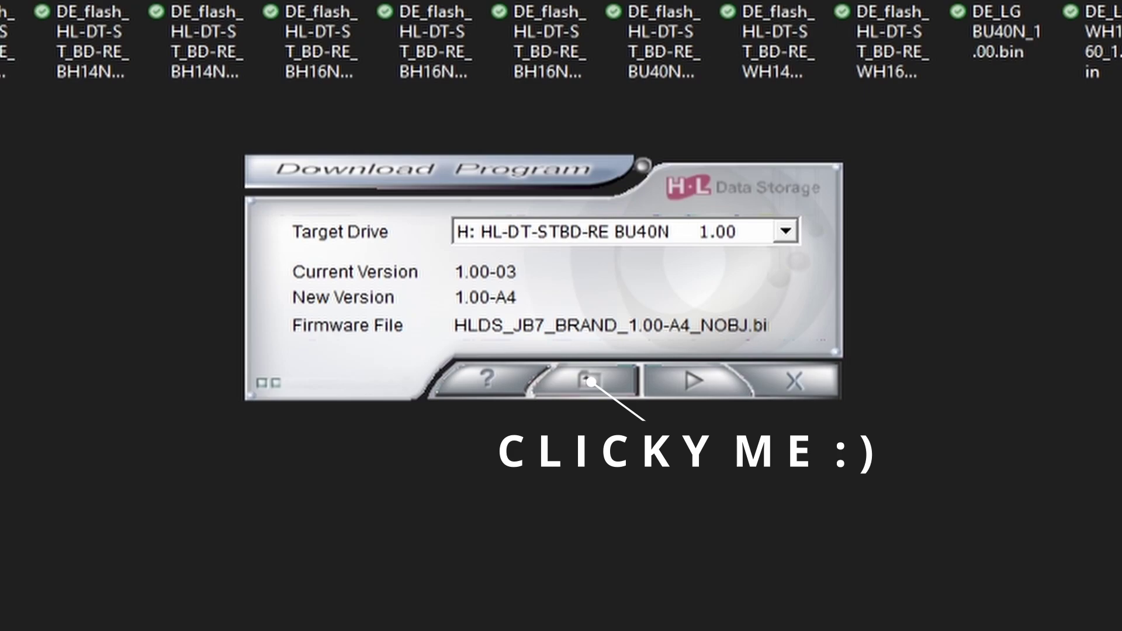
pyautogui.click(589, 381)
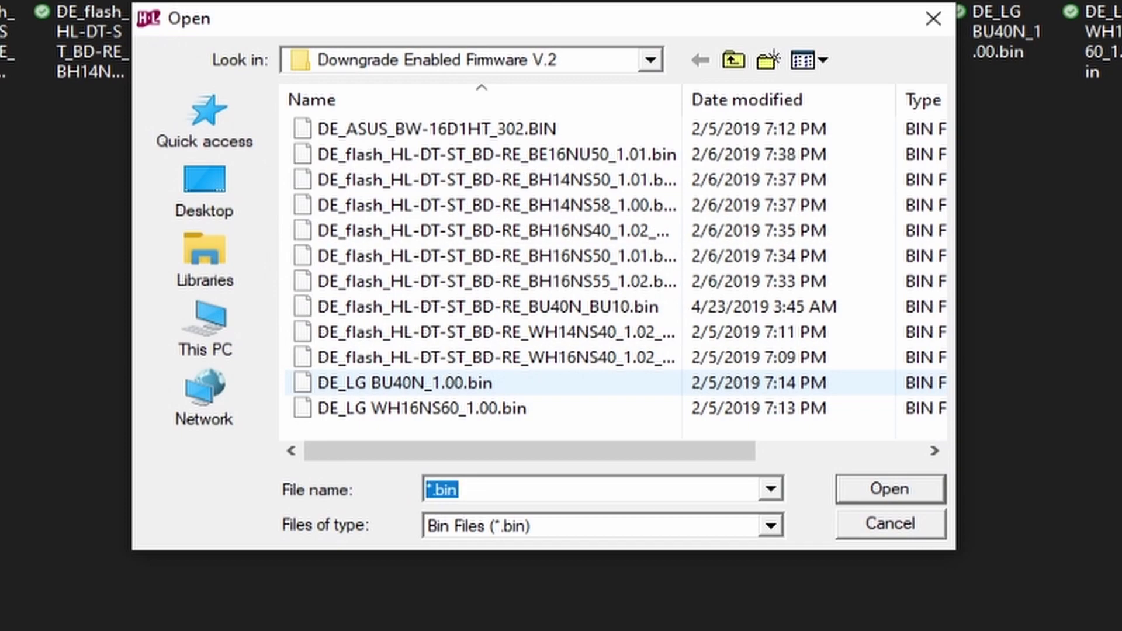
pyautogui.click(589, 382)
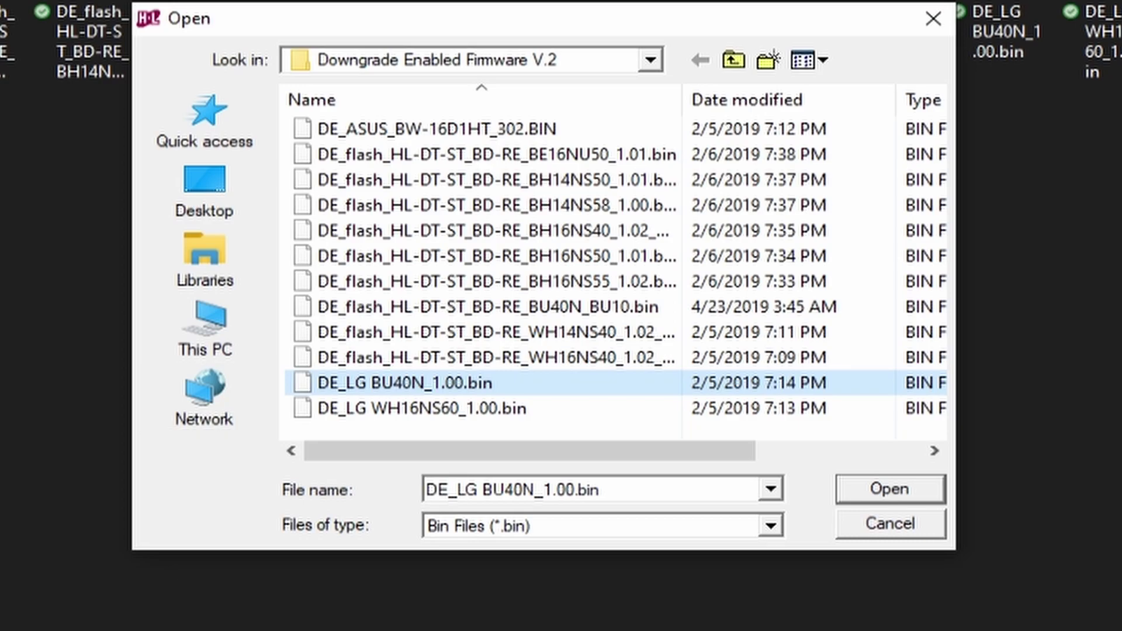
pyautogui.press('Return')
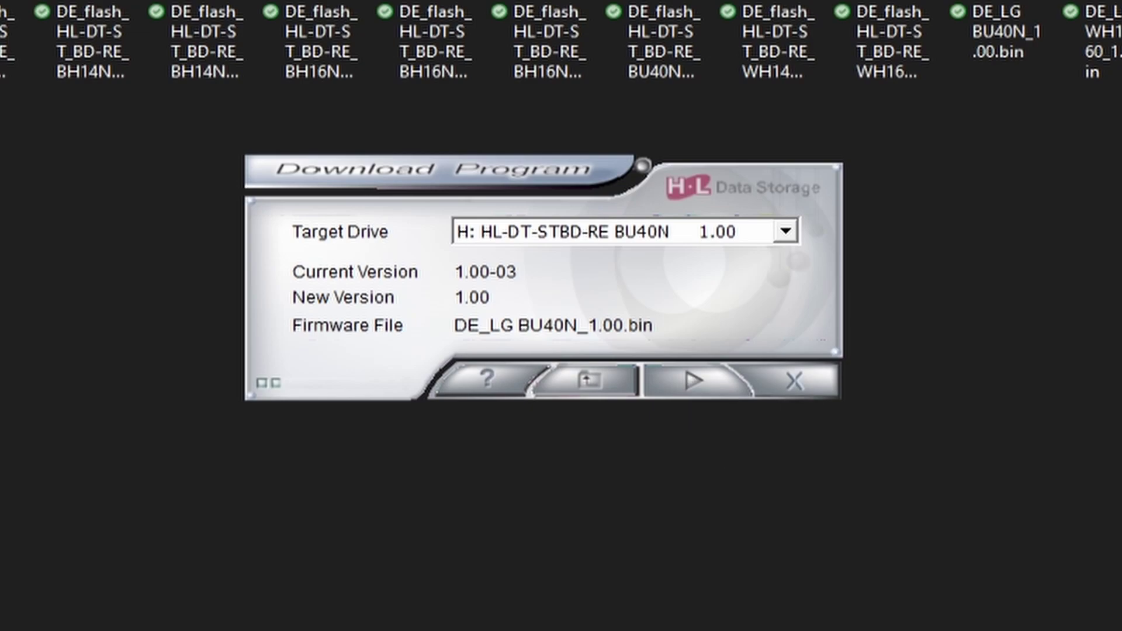
pyautogui.click(794, 381)
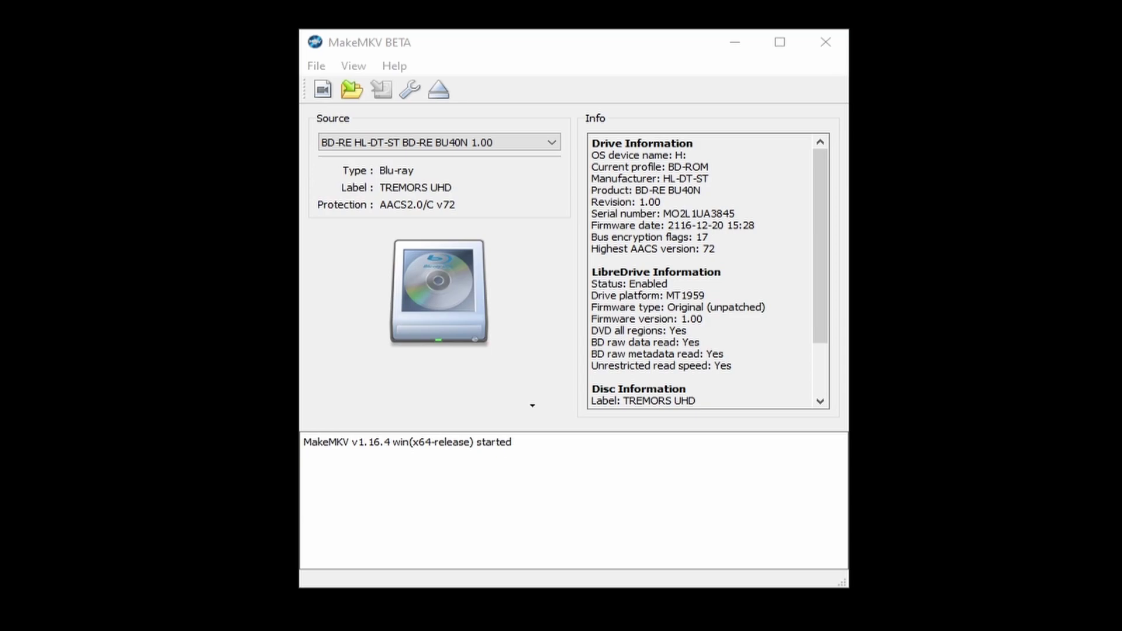
# Switch to MakeMKV and back up the TREMORS UHD disc to E:/Video/backup/TREMORS UHD.
pyautogui.click(352, 89)
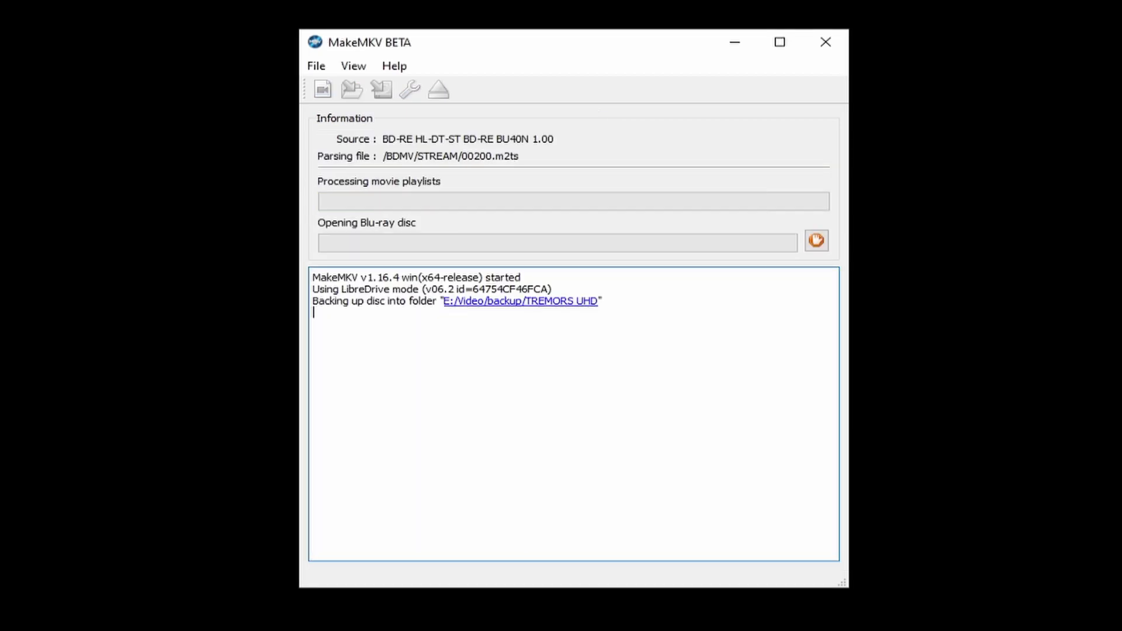
pyautogui.press('Return')
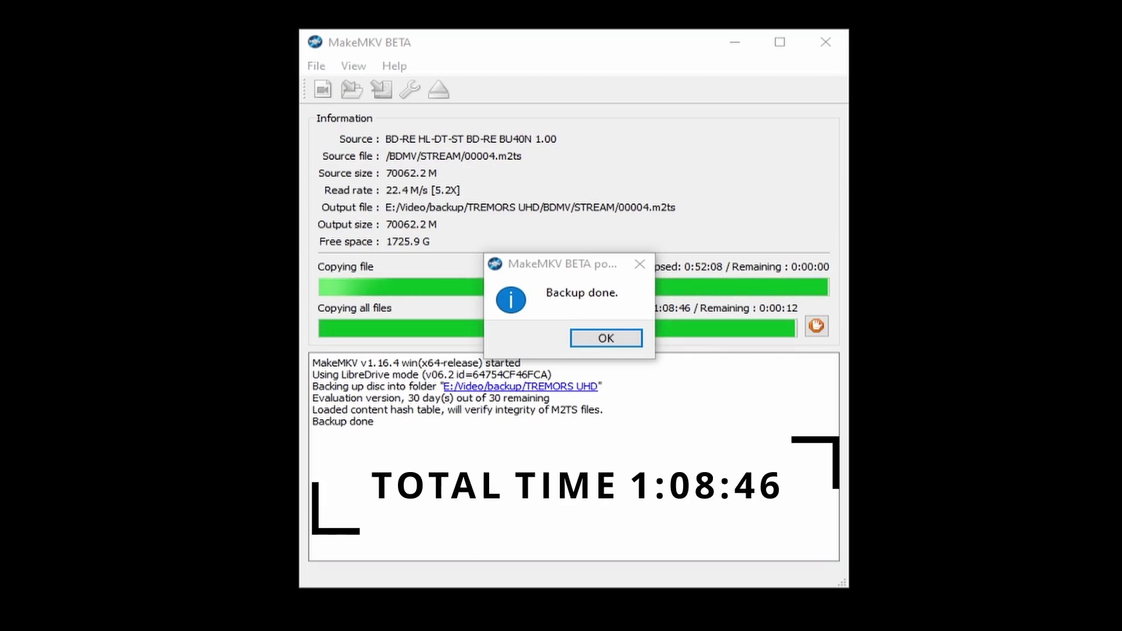
pyautogui.press('Return')
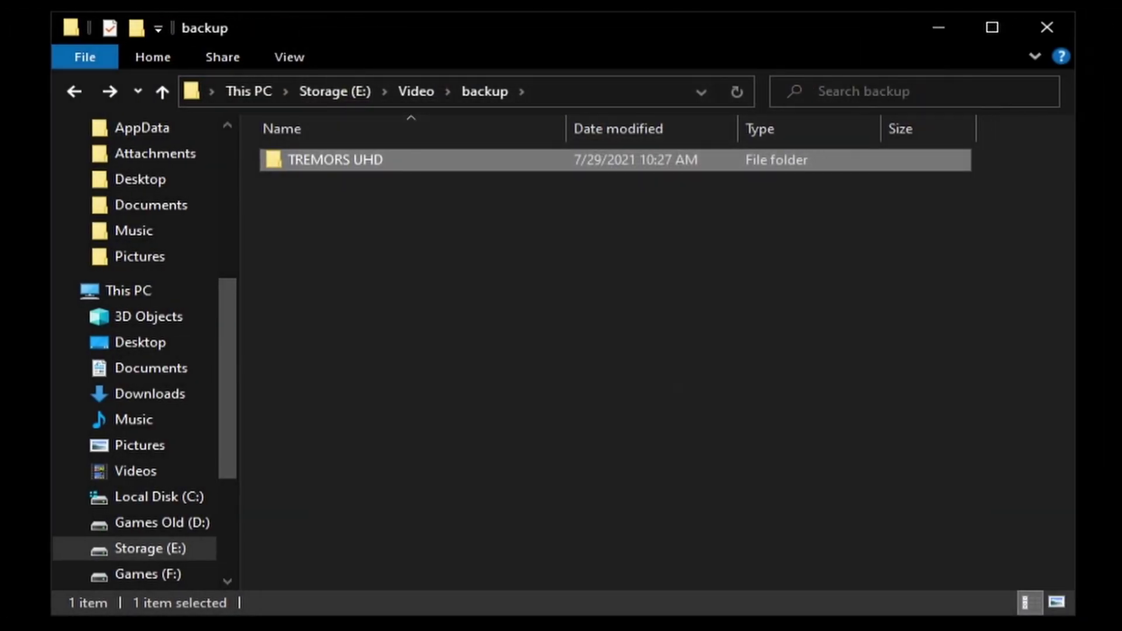
# Open the BDMV STREAM folder inside the TREMORS UHD backup in File Explorer.
pyautogui.press('Return')
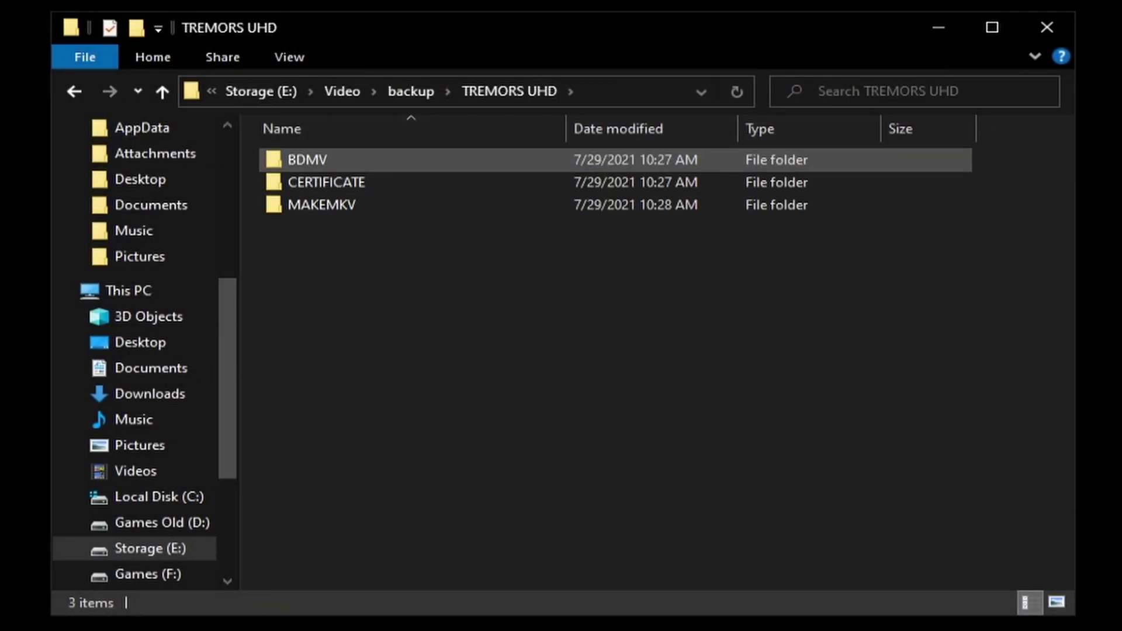
pyautogui.press('Return')
pyautogui.press('End')
pyautogui.press('Up')
pyautogui.press('Up')
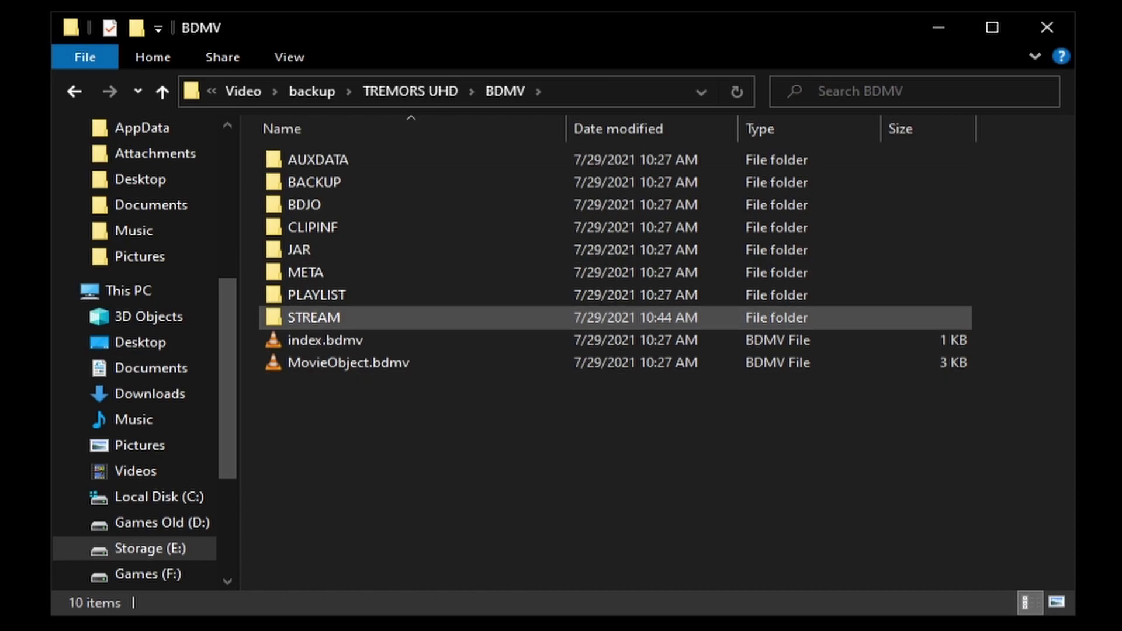
pyautogui.press('Return')
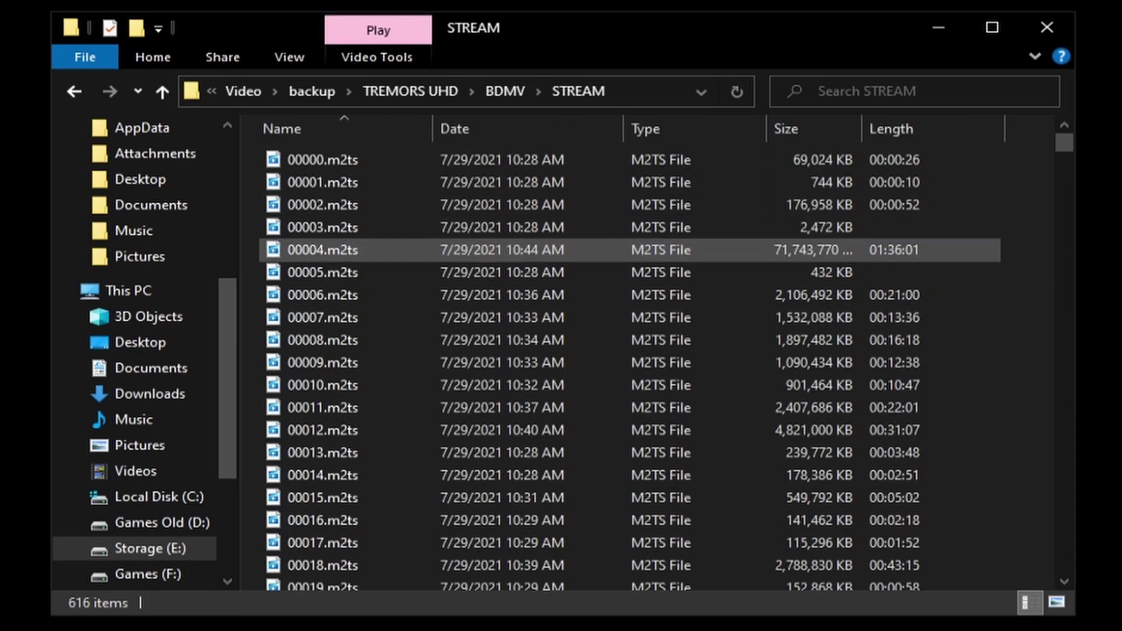
# Sort the stream files by descending size and add the largest one, 00004.m2ts, to Movavi Video Converter.
pyautogui.scroll(-15, 585, 319)
pyautogui.scroll(-4, 584, 330)
pyautogui.scroll(20, 585, 331)
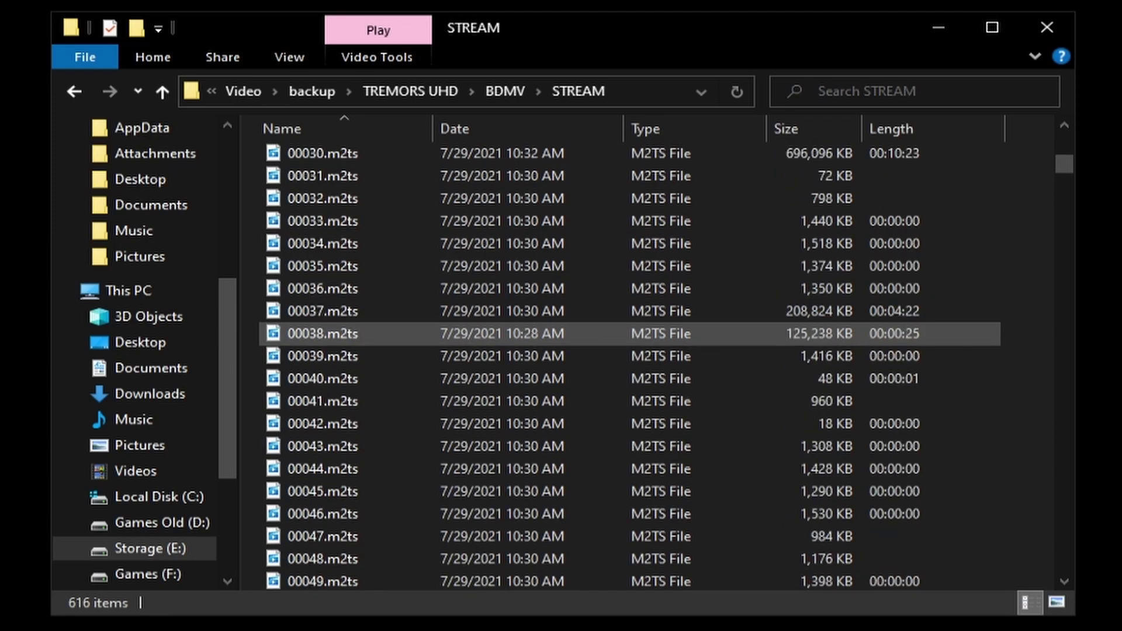
pyautogui.click(786, 129)
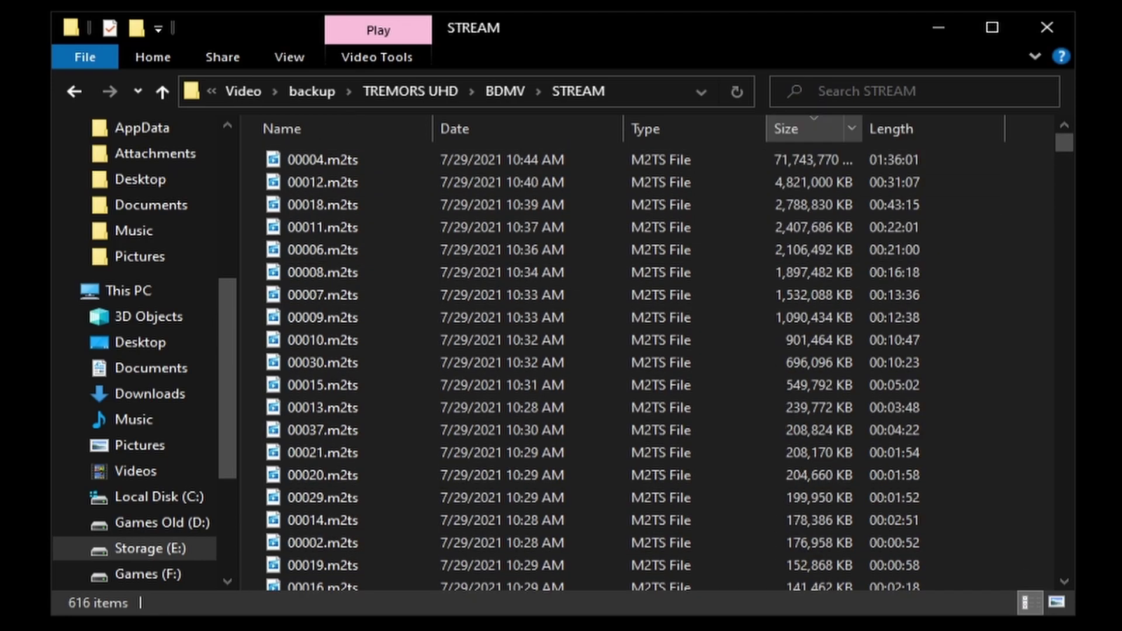
pyautogui.click(812, 159)
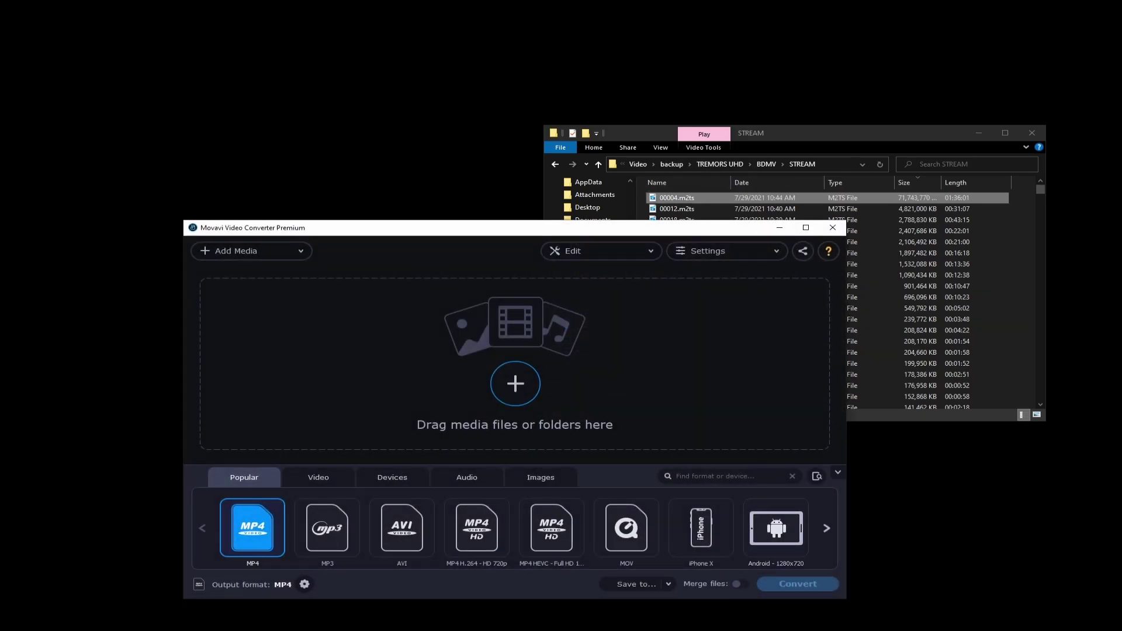
pyautogui.moveTo(677, 198); pyautogui.dragTo(643, 351)
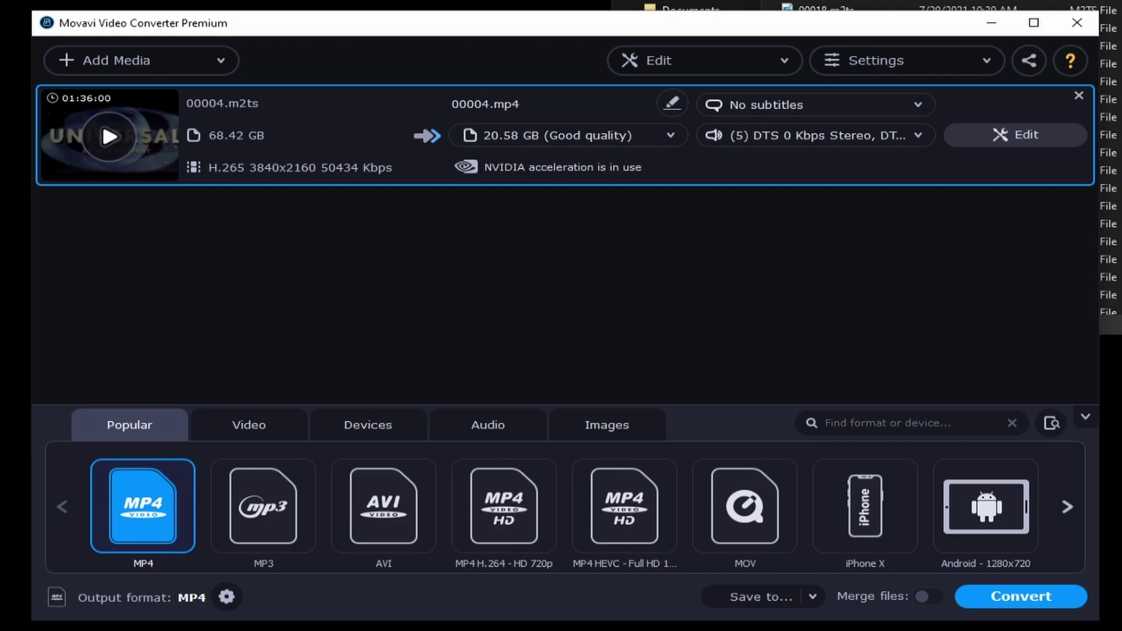
# Examine the frame size options in the MP4 output settings and leave without applying changes.
pyautogui.click(226, 597)
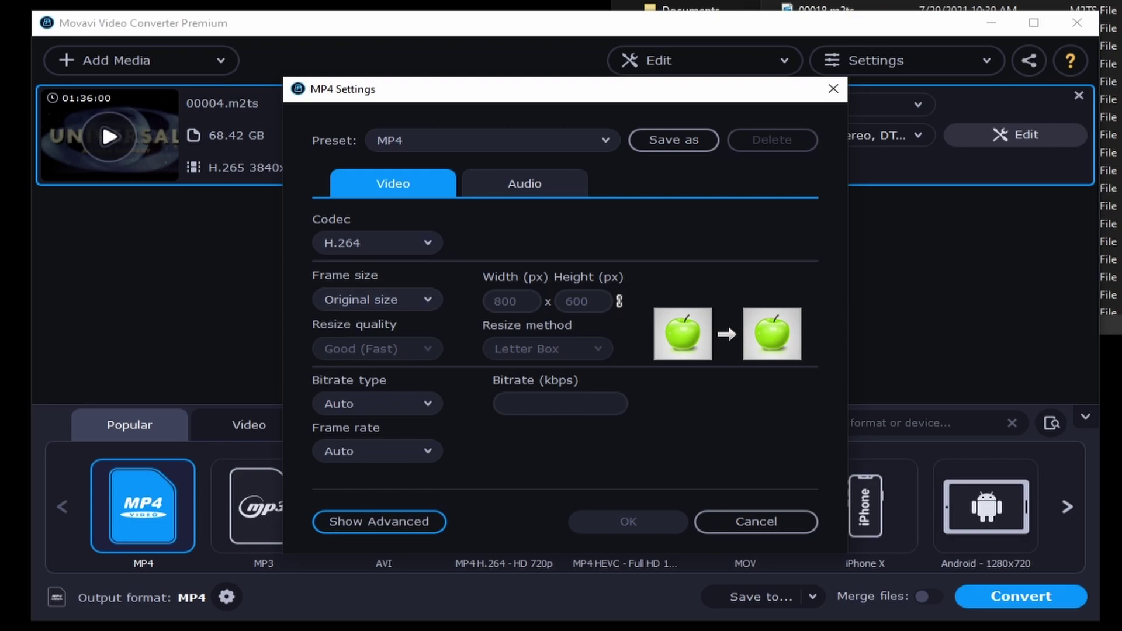
pyautogui.click(377, 300)
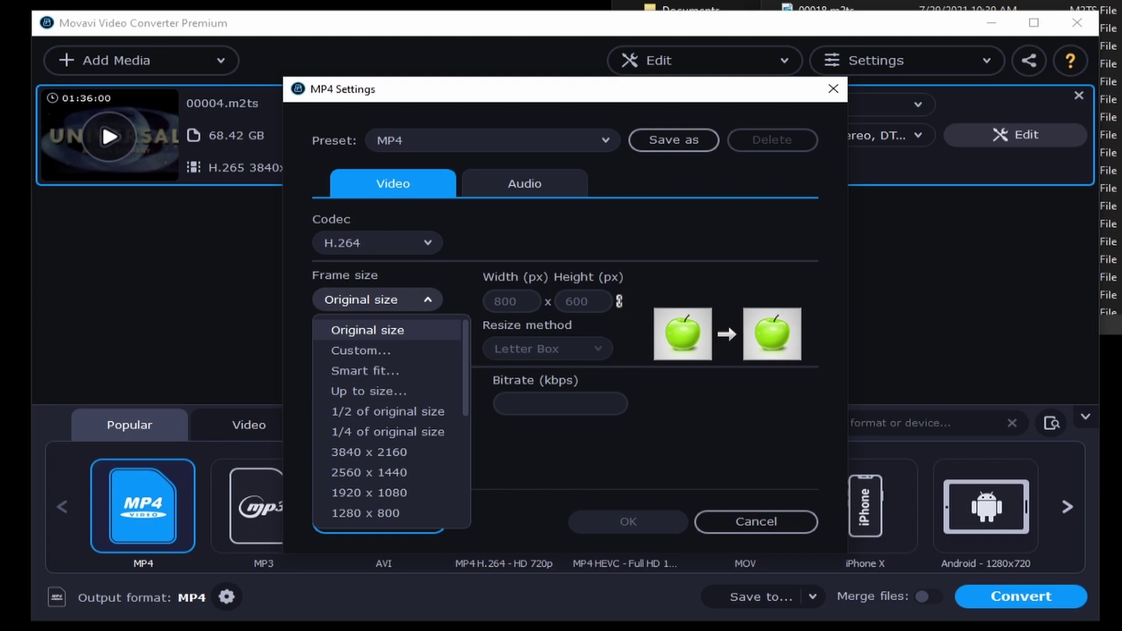
pyautogui.press('Escape')
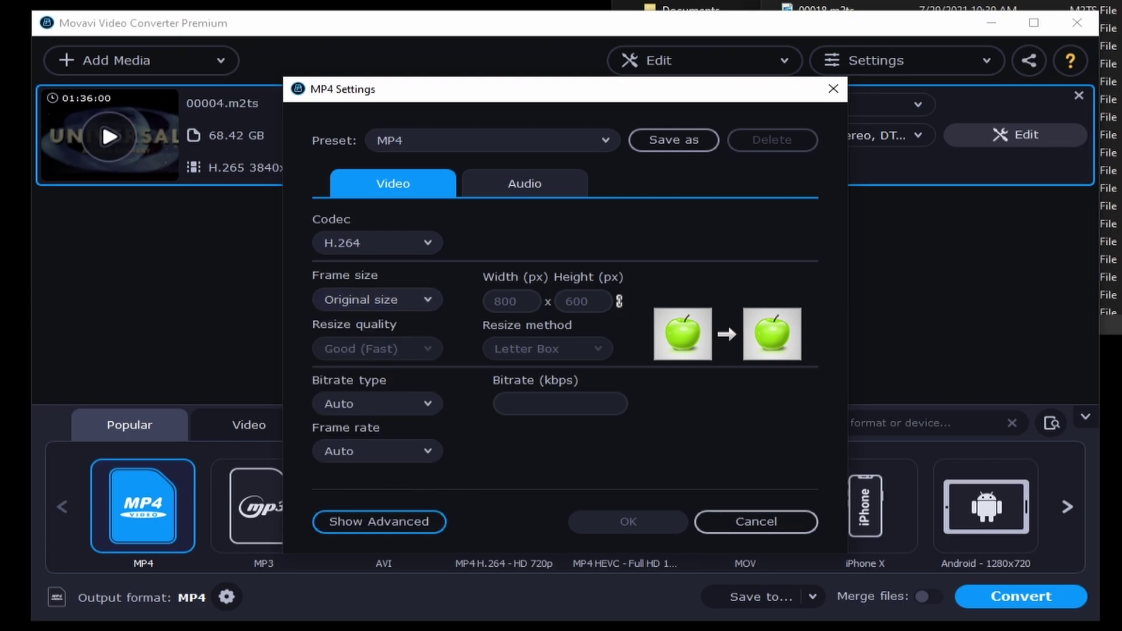
pyautogui.click(756, 521)
# Check the audio track choices for 00004.m2ts and start its conversion to MP4.
pyautogui.click(830, 135)
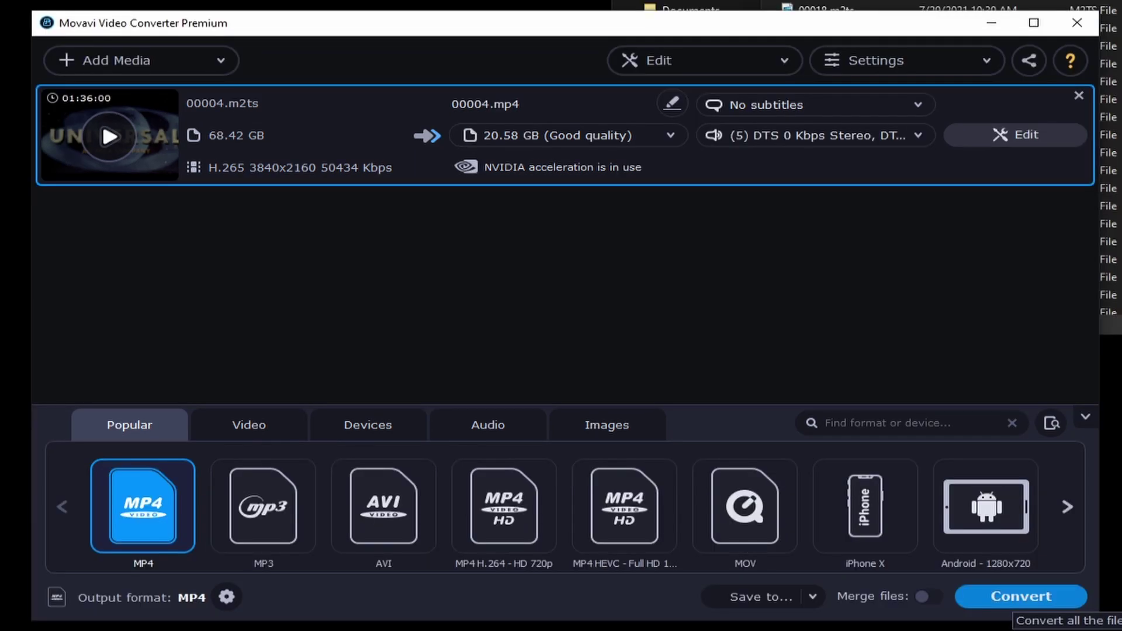
pyautogui.click(1020, 597)
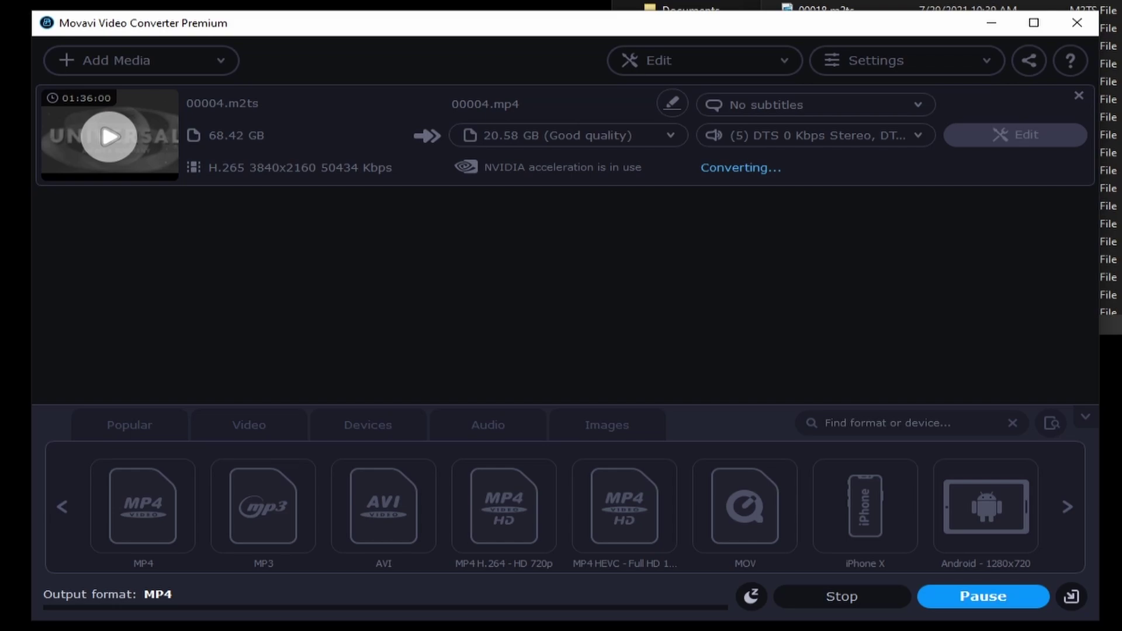